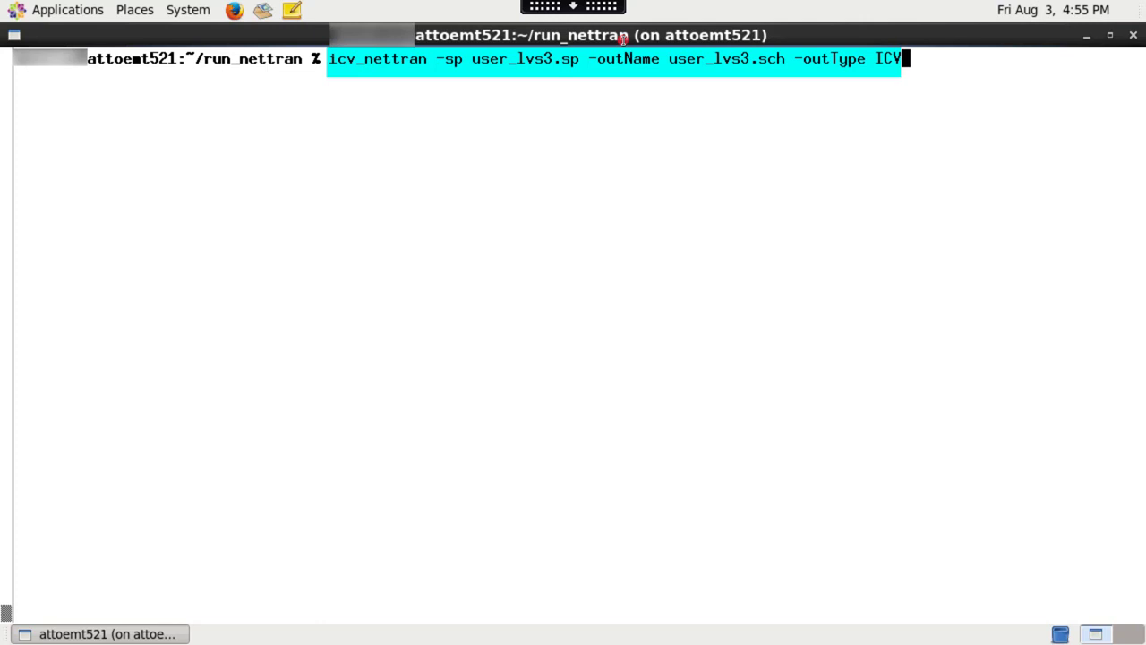
Step: Run icv_nettran to translate user_lvs3.sp into the ICV netlist user_lvs3.sch
mouse_move(461, 51)
left_mouse_down()
mouse_move(443, 79)
mouse_move(440, 51)
left_mouse_up()
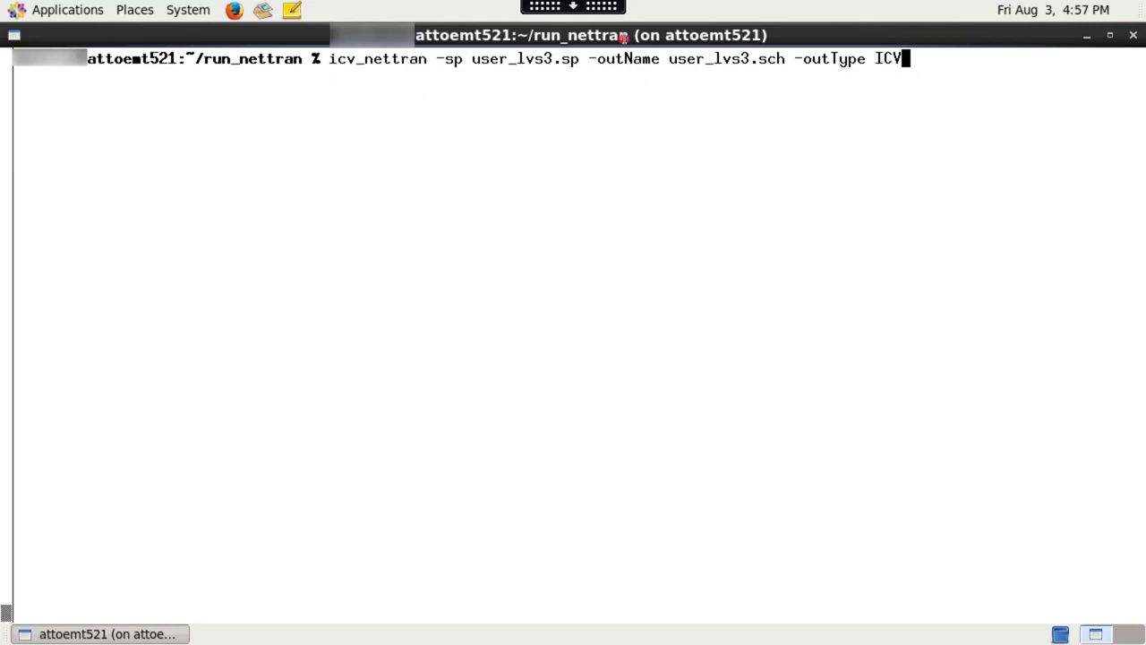
key("Return")
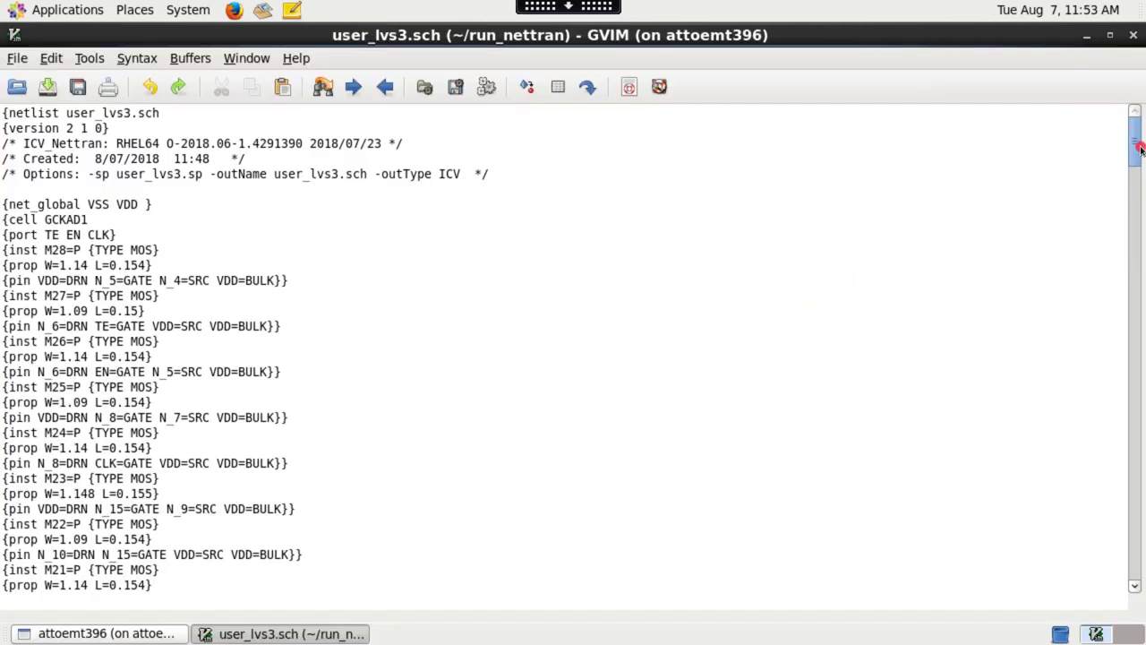
Step: Scroll through the generated user_lvs3.sch netlist in GVIM
mouse_move(1140, 148)
left_mouse_down()
mouse_move(1141, 167)
mouse_move(760, 87)
left_mouse_up()
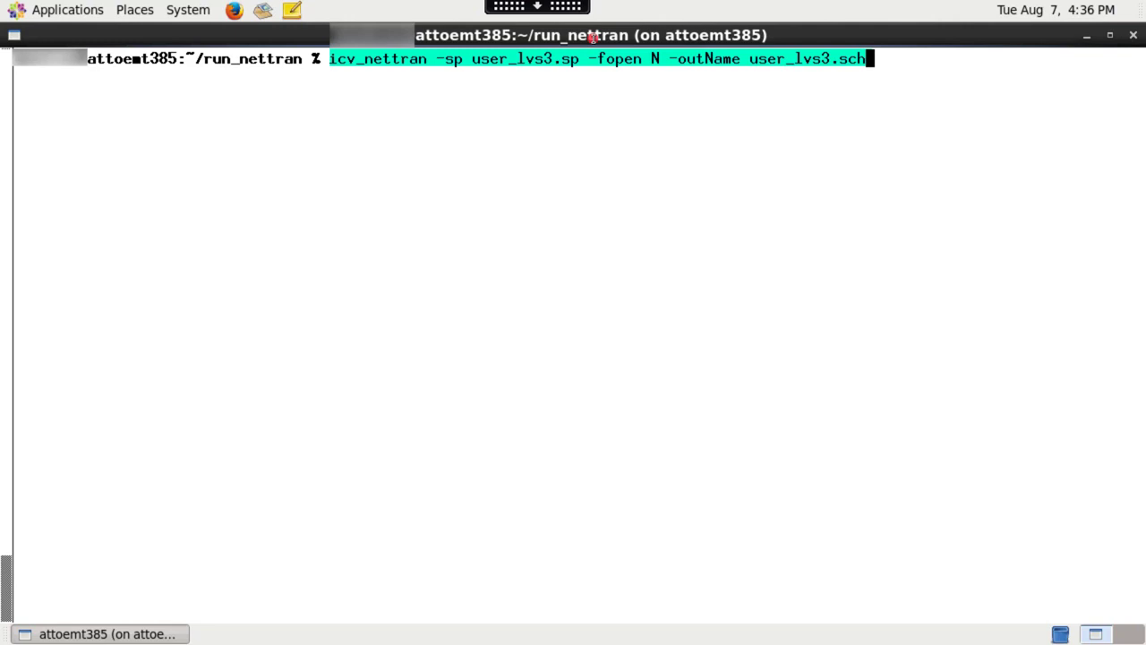
Step: Run the user_lvs3.sp translation with -fopen N so GVIM stays closed
key("Return")
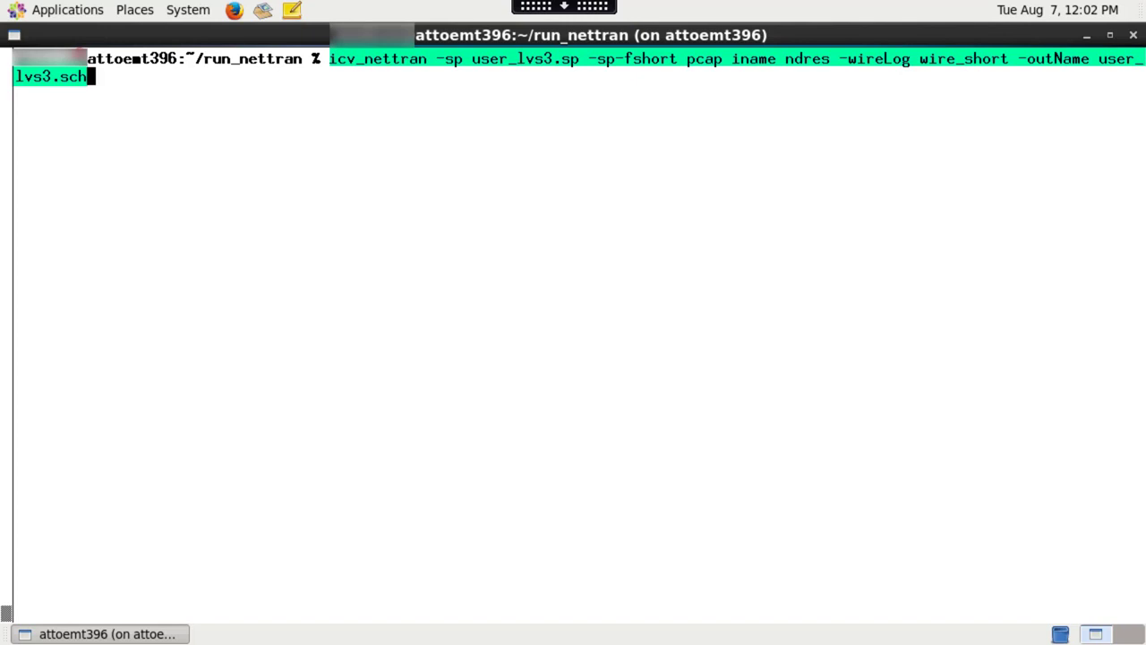
Step: Run the translation with -sp-fshort pcap iname ndres, logging shorted nets to wire_short
key("Return")
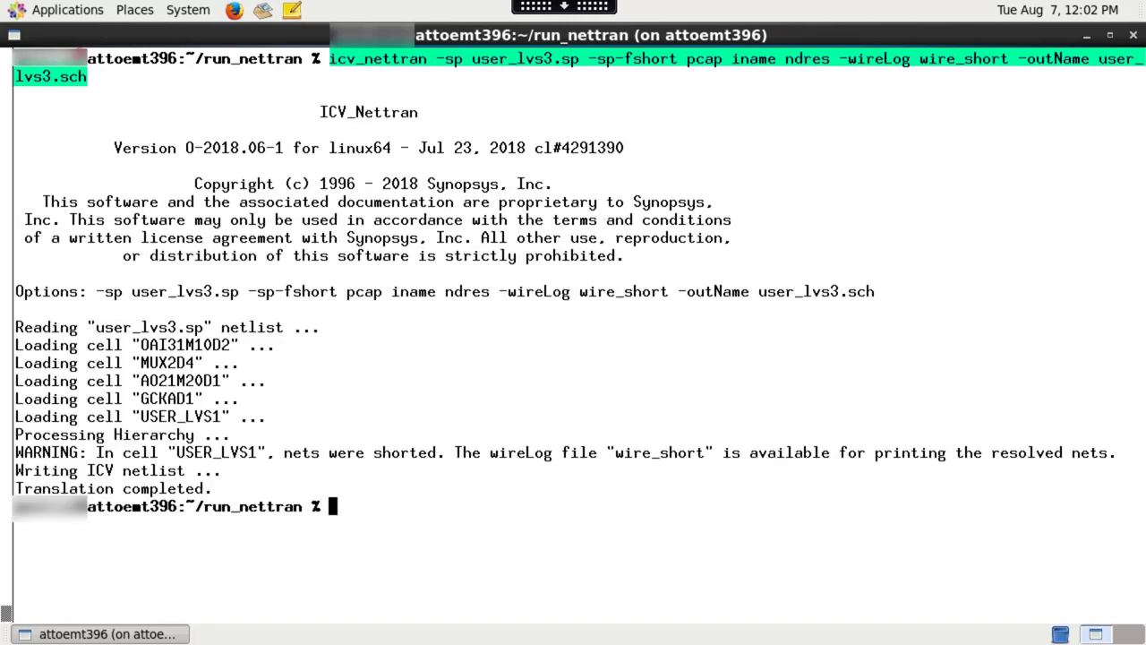